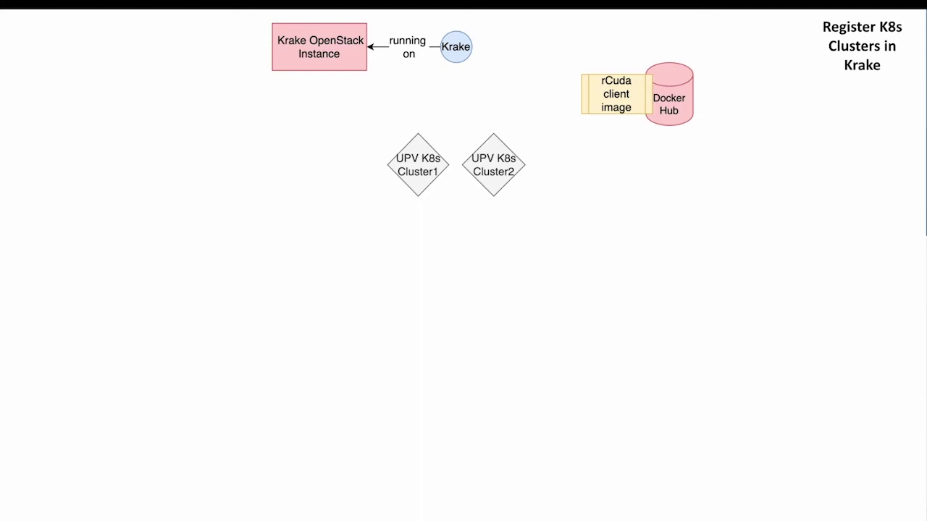
Step: List the Kubernetes clusters currently registered in Krake using the rok CLI
{"action": "left_click", "coordinate": [511, 371]}
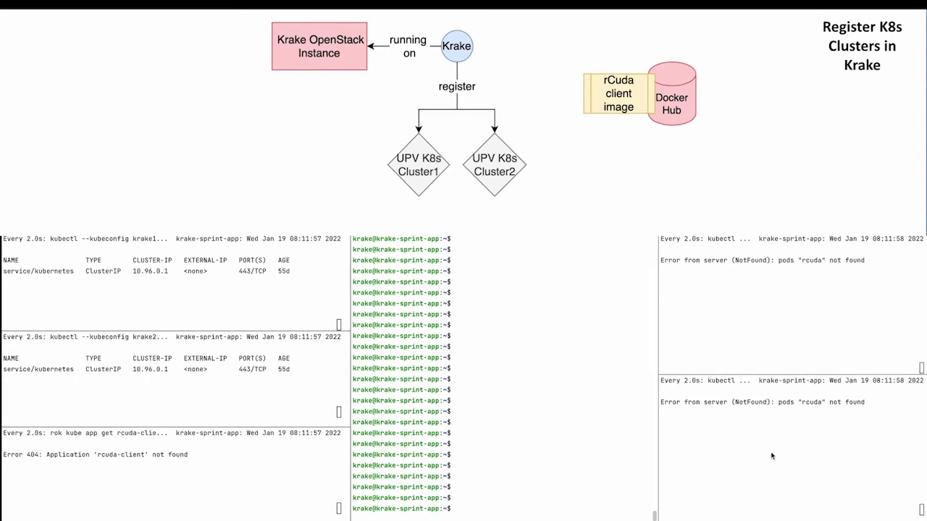
{"action": "type", "text": "rok kube cluster list"}
{"action": "key", "text": "Return"}
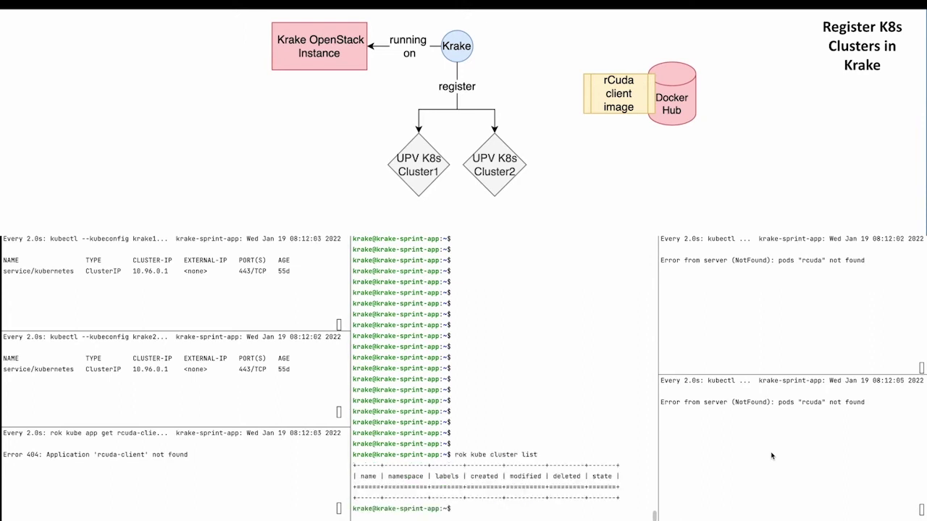
Step: Register the first Kubernetes cluster in Krake from clusters/config/krake1 with the label cluster=krake1
{"action": "type", "text": "rok kube cluster create clusters/"}
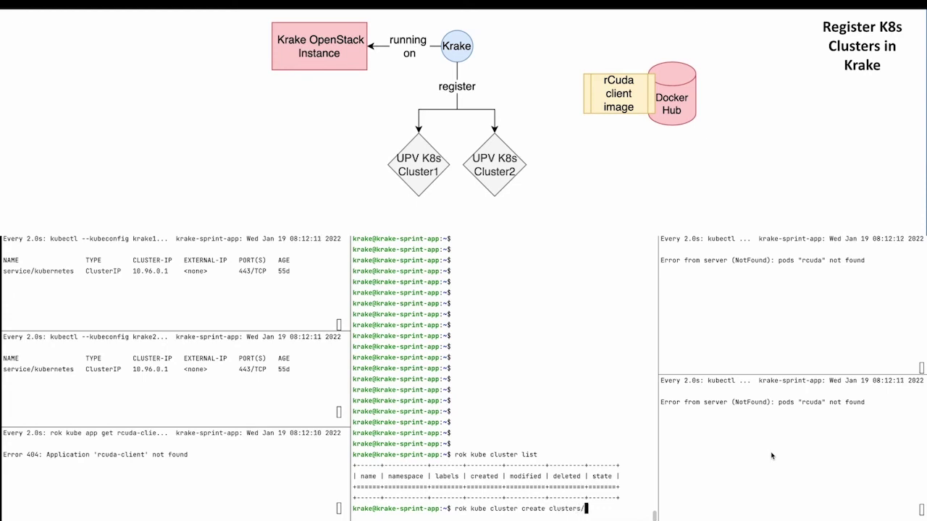
{"action": "type", "text": "config/krake1 -l ckus"}
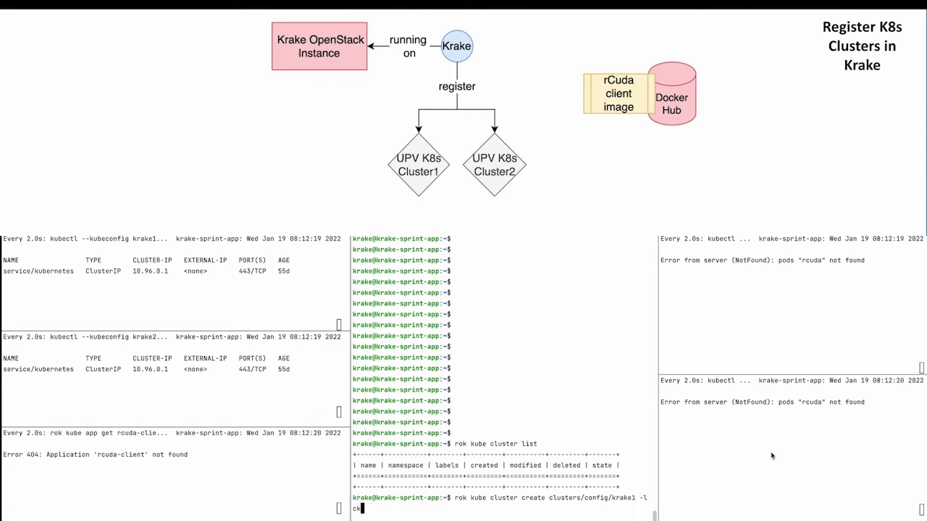
{"action": "key", "text": "BackSpace"}
{"action": "key", "text": "BackSpace"}
{"action": "key", "text": "BackSpace"}
{"action": "type", "text": "luster=krake1"}
{"action": "key", "text": "Return"}
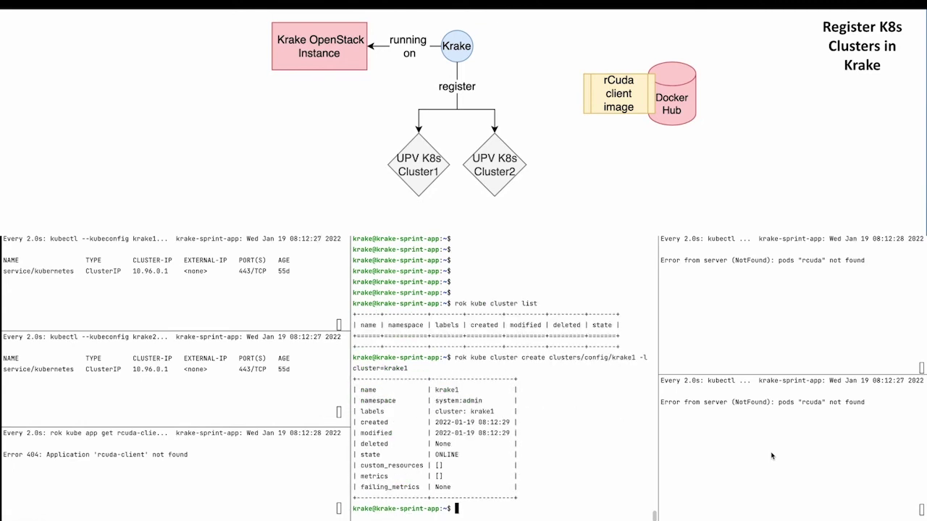
Step: Register the second Kubernetes cluster in Krake from clusters/config/krake2 with the label cluster=krake2
{"action": "key", "text": "Up"}
{"action": "key", "text": "BackSpace"}
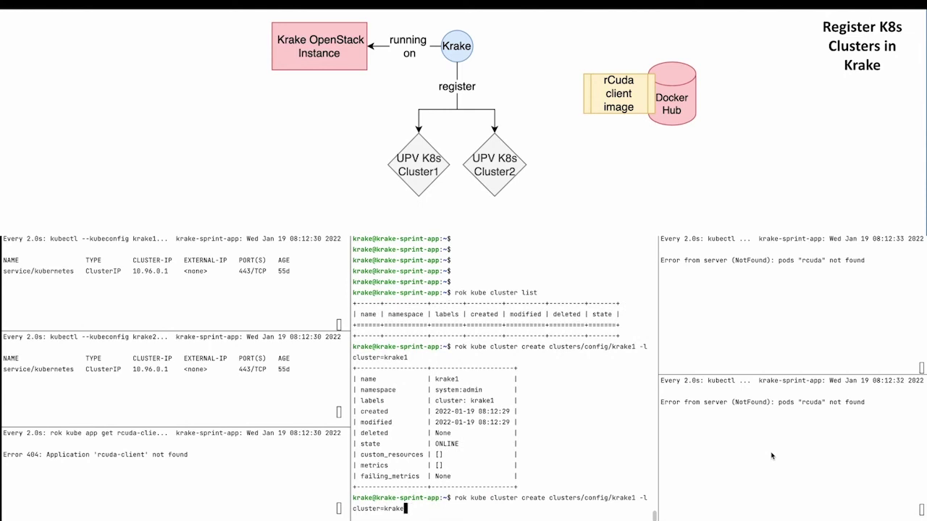
{"action": "type", "text": "2"}
{"action": "key", "text": "ctrl+Left"}
{"action": "key", "text": "ctrl+Left"}
{"action": "key", "text": "ctrl+Left"}
{"action": "key", "text": "ctrl+Left"}
{"action": "key", "text": "ctrl+Right"}
{"action": "key", "text": "BackSpace"}
{"action": "type", "text": "2"}
{"action": "key", "text": "Return"}
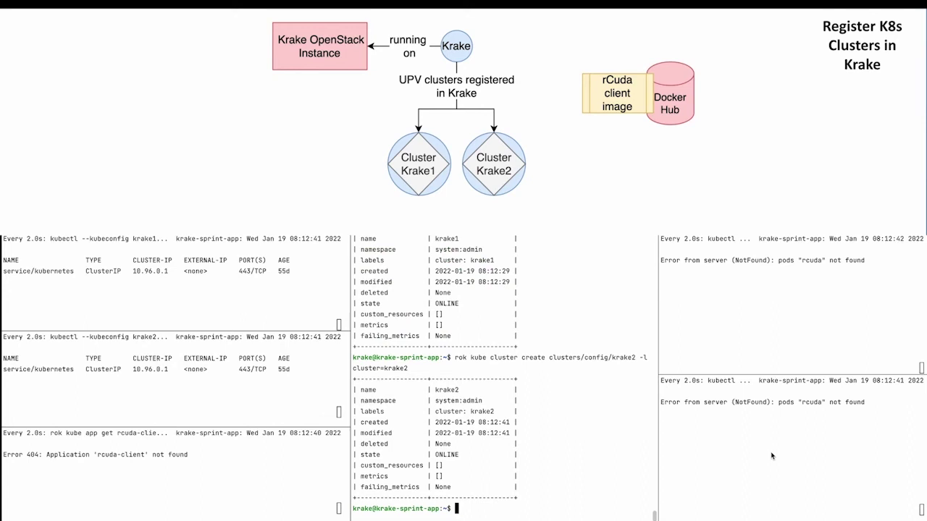
Step: List the registered clusters again with rok kube cluster list to check both new registrations
{"action": "type", "text": "rok kube cluster list"}
{"action": "key", "text": "Return"}
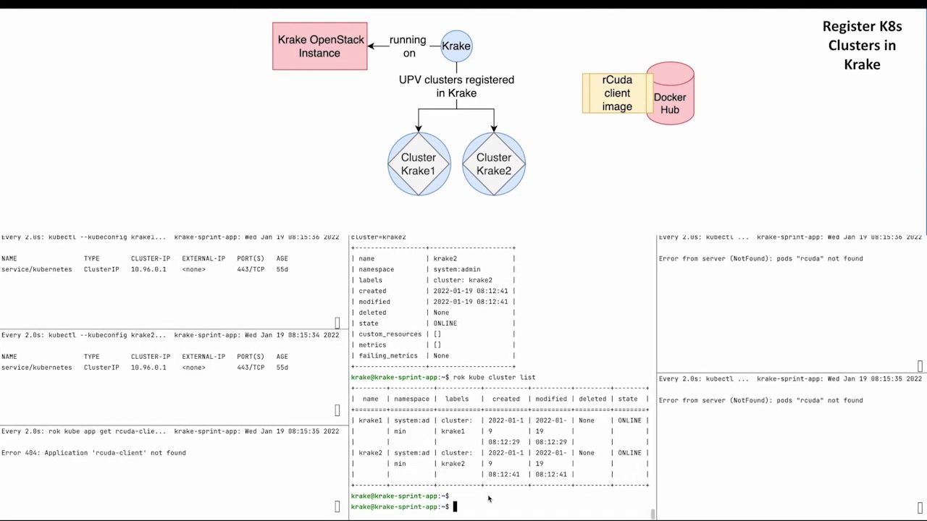
{"action": "key", "text": "Return"}
{"action": "key", "text": "Return"}
{"action": "key", "text": "Return"}
{"action": "key", "text": "Return"}
{"action": "key", "text": "Return"}
{"action": "key", "text": "Return"}
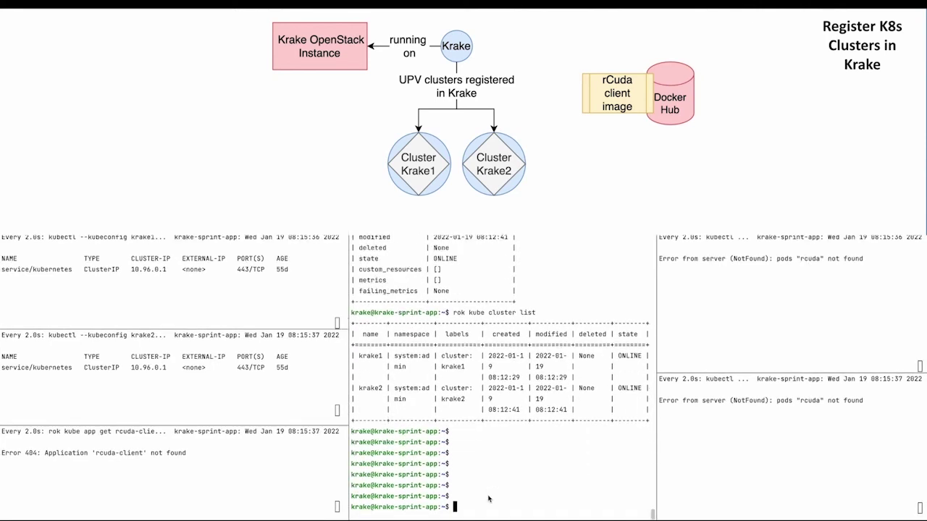
{"action": "key", "text": "Return"}
{"action": "key", "text": "Return"}
{"action": "key", "text": "Return"}
{"action": "key", "text": "Return"}
{"action": "key", "text": "Return"}
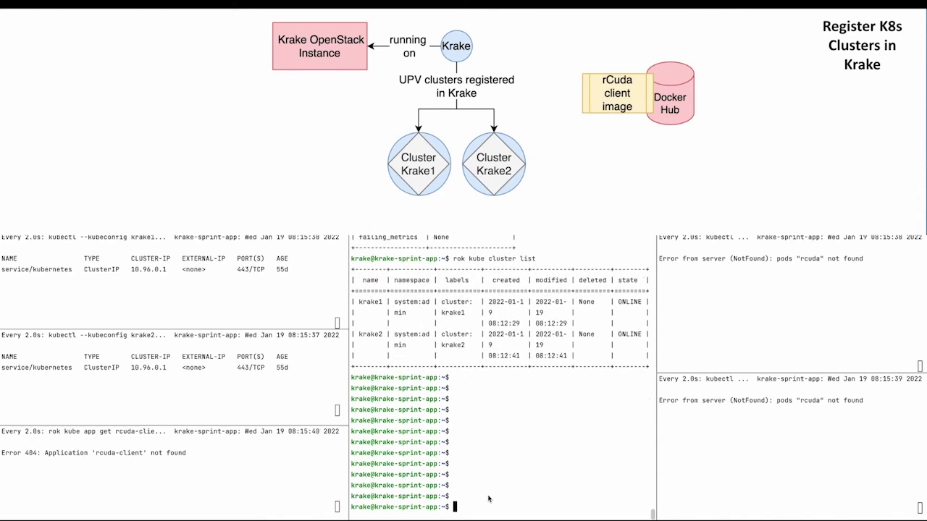
{"action": "key", "text": "Return"}
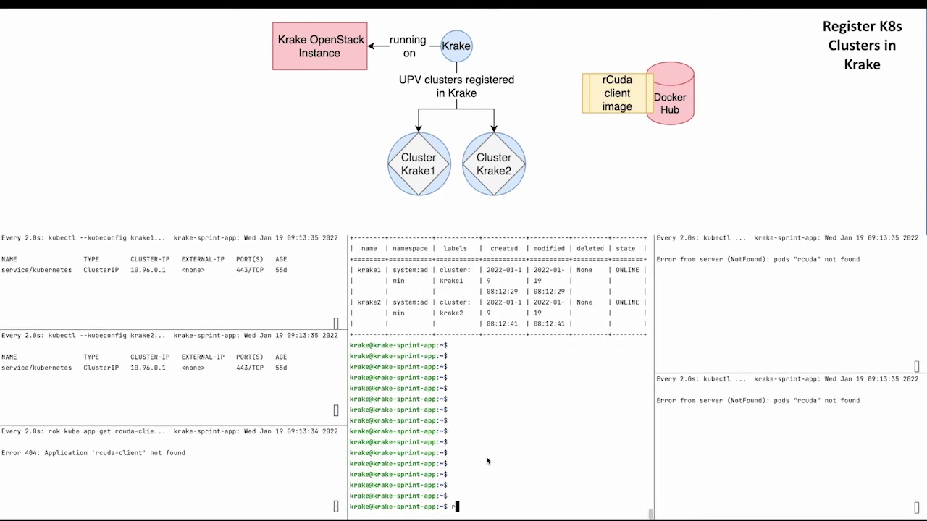
Step: Create the Krake application rcuda-client from git/krake/rak/functionals/rCuda.yaml with the cluster label constraint cluster=krake1
{"action": "type", "text": "rok"}
{"action": "type", "text": " kube app create"}
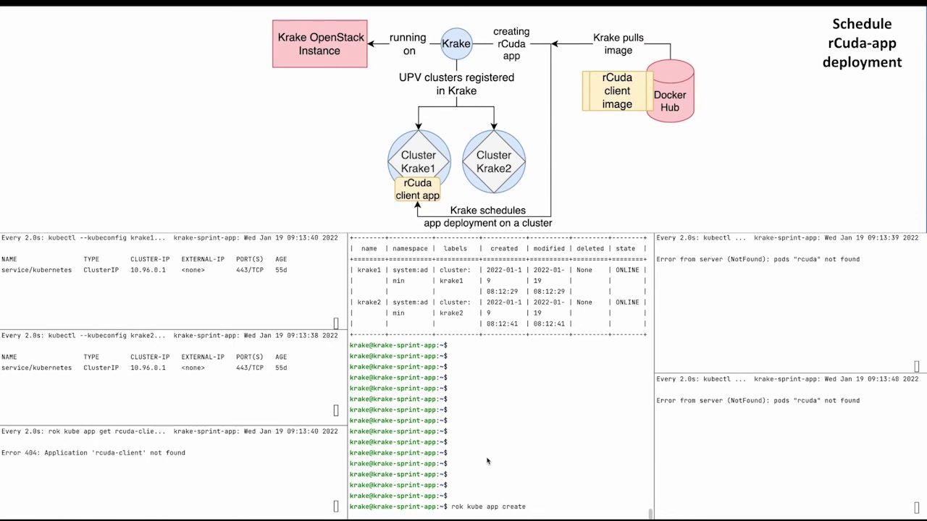
{"action": "type", "text": " -f git/krake/rak/functionals/"}
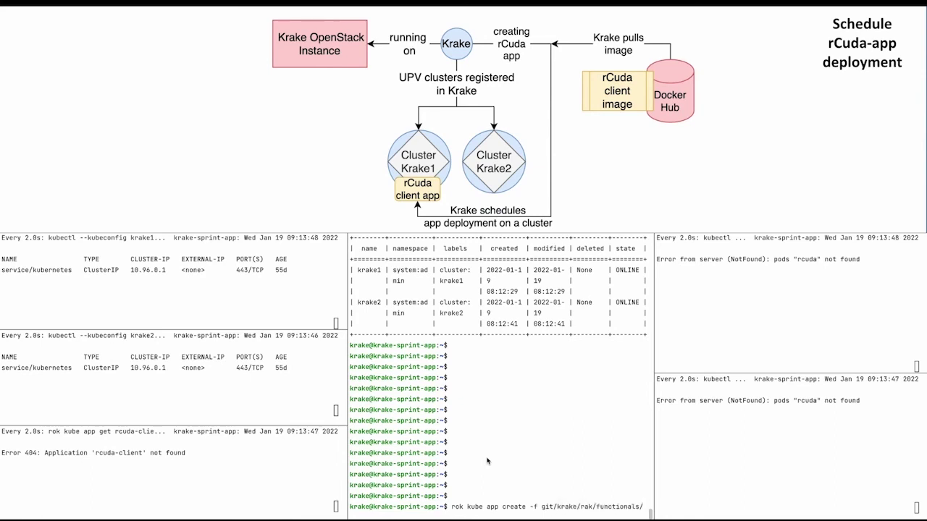
{"action": "type", "text": "rCuda"}
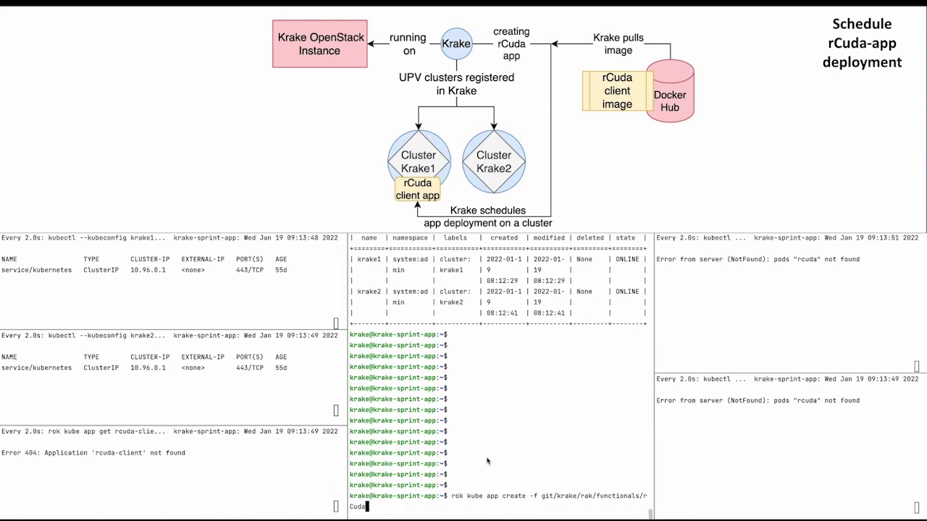
{"action": "type", "text": ".yaml rcuda-clie"}
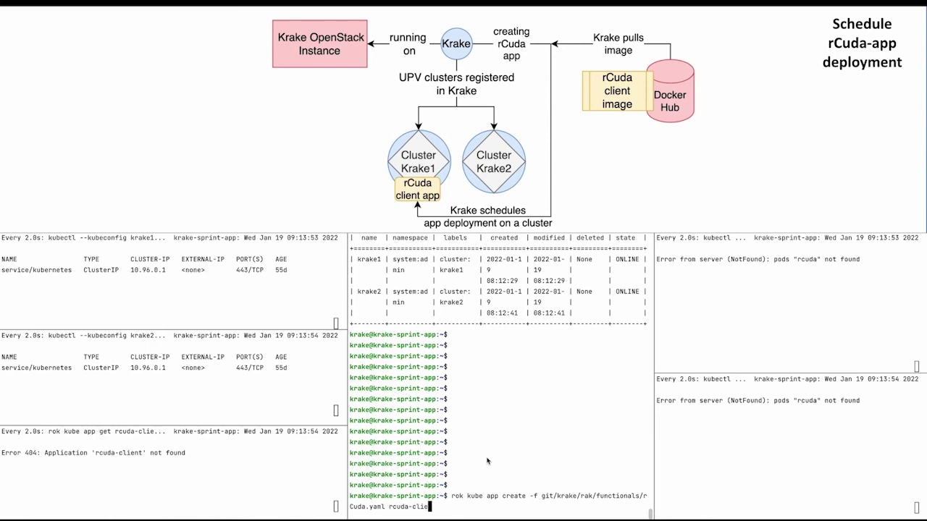
{"action": "type", "text": "nt c"}
{"action": "type", "text": "-L cluster"}
{"action": "type", "text": "=krake1"}
{"action": "key", "text": "Return"}
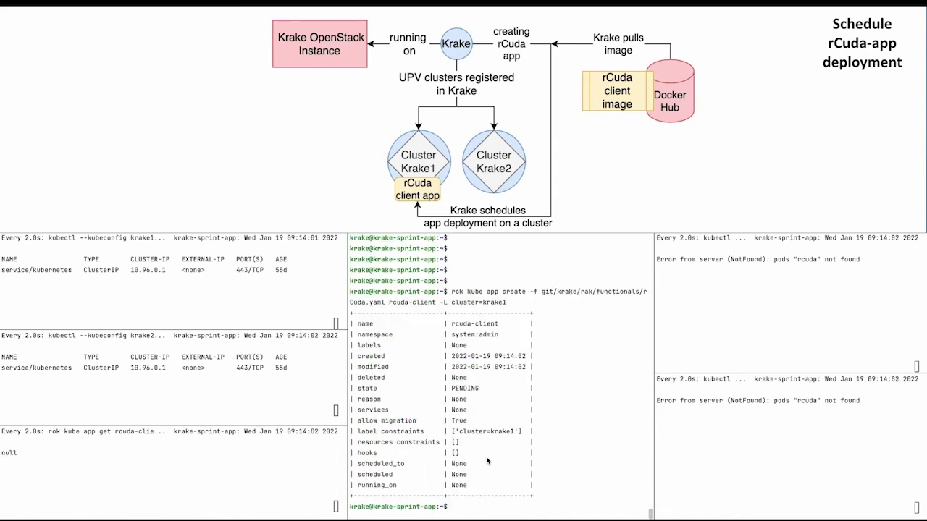
Step: Update the rcuda-client application's cluster label constraint to cluster=krake2 so that Krake migrates it
{"action": "type", "text": "rok kube"}
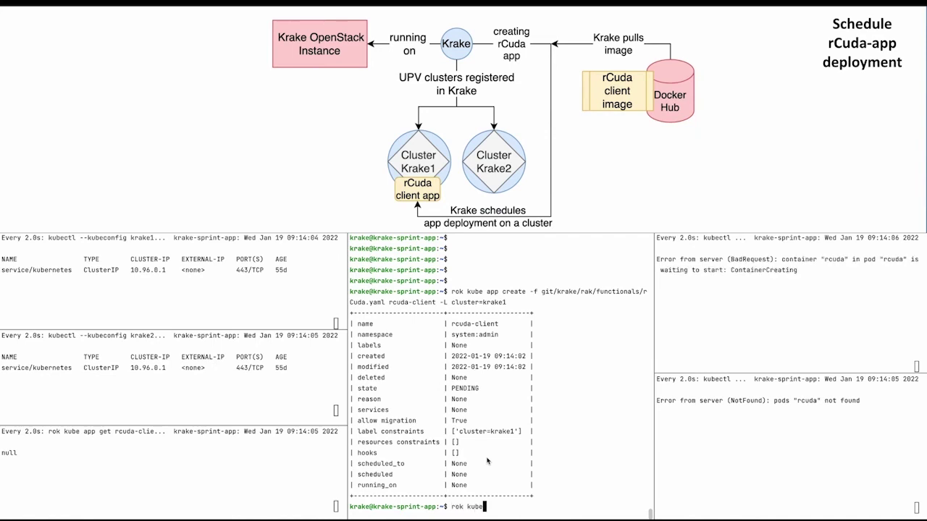
{"action": "type", "text": " up"}
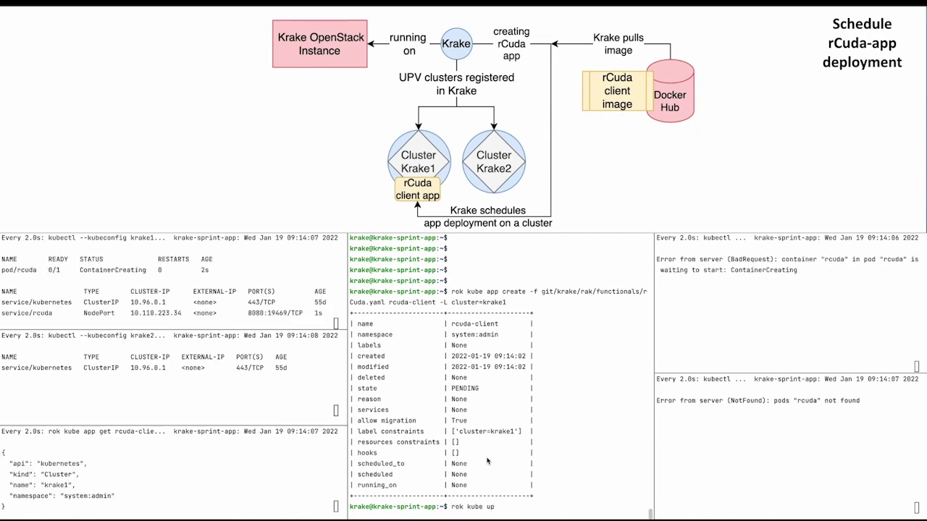
{"action": "key", "text": "BackSpace"}
{"action": "key", "text": "BackSpace"}
{"action": "type", "text": "app"}
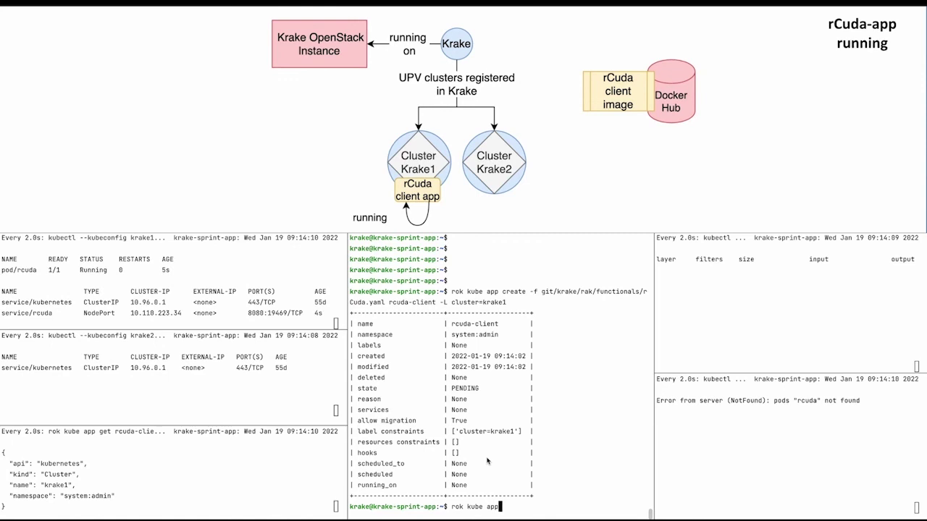
{"action": "type", "text": " update"}
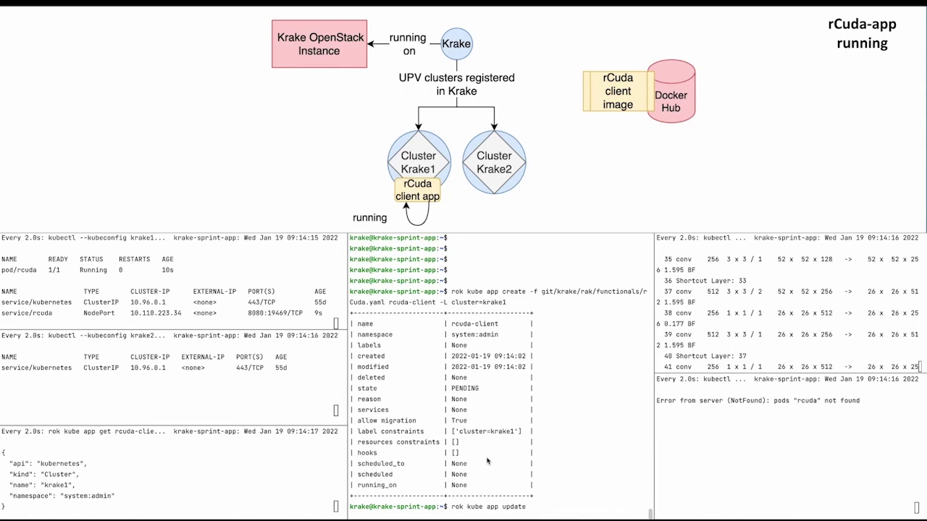
{"action": "type", "text": " rcuda-cli"}
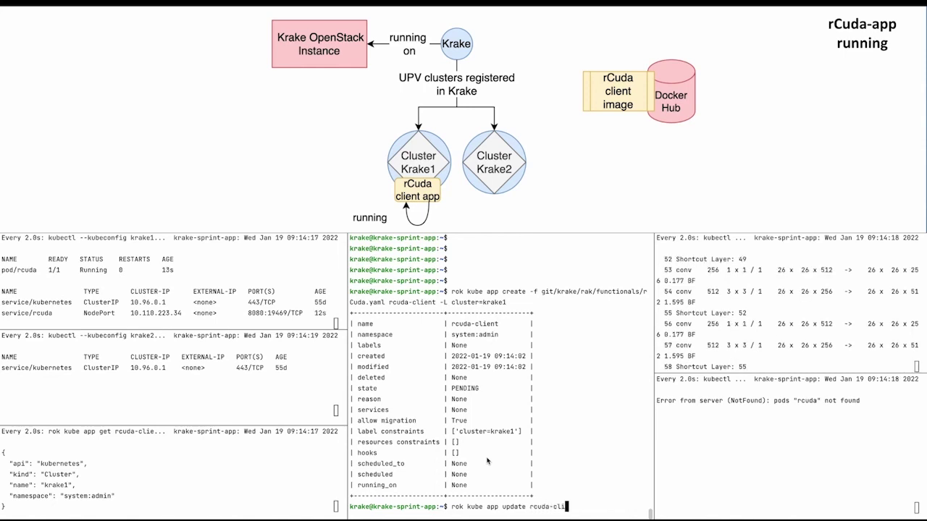
{"action": "type", "text": "ent -L"}
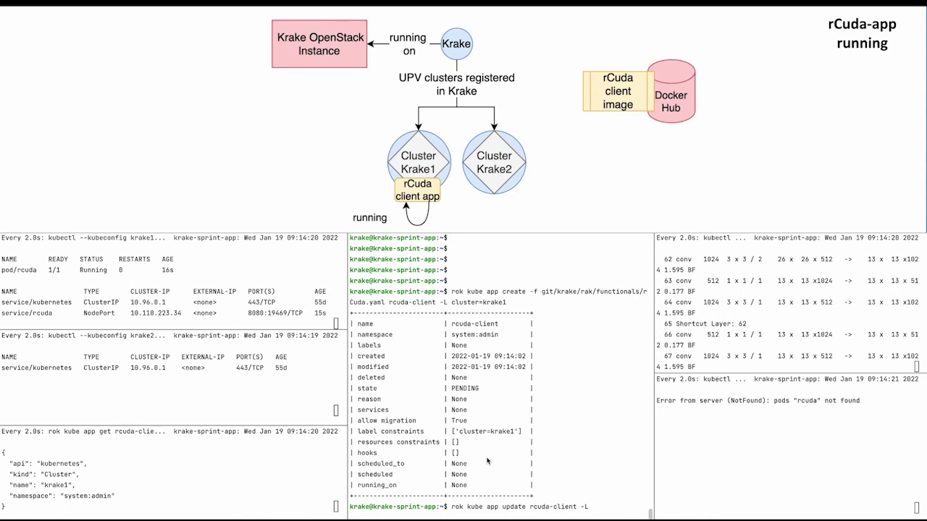
{"action": "type", "text": " cluster"}
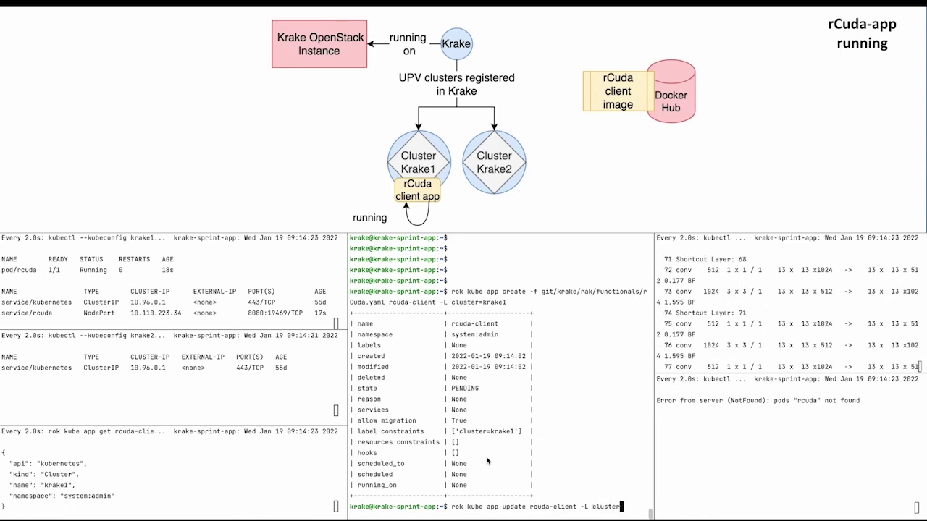
{"action": "type", "text": "=krak"}
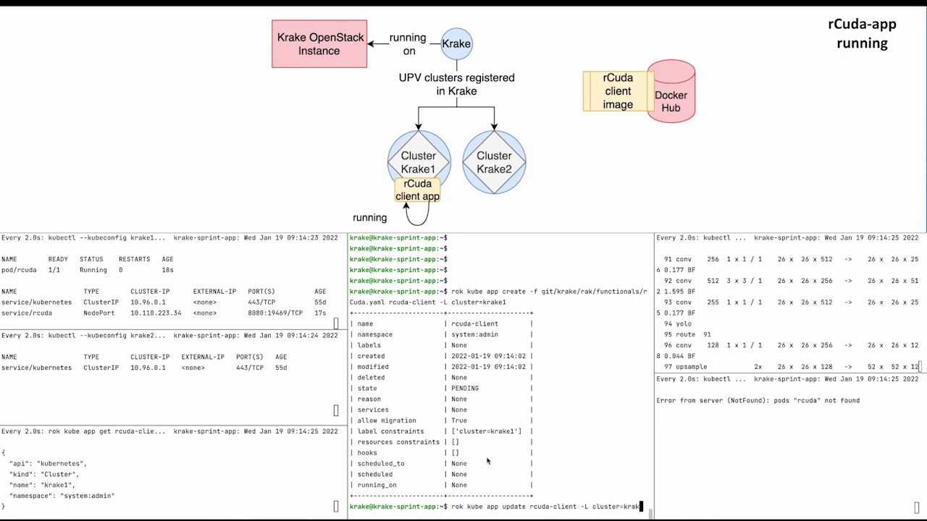
{"action": "type", "text": "e2"}
{"action": "key", "text": "Return"}
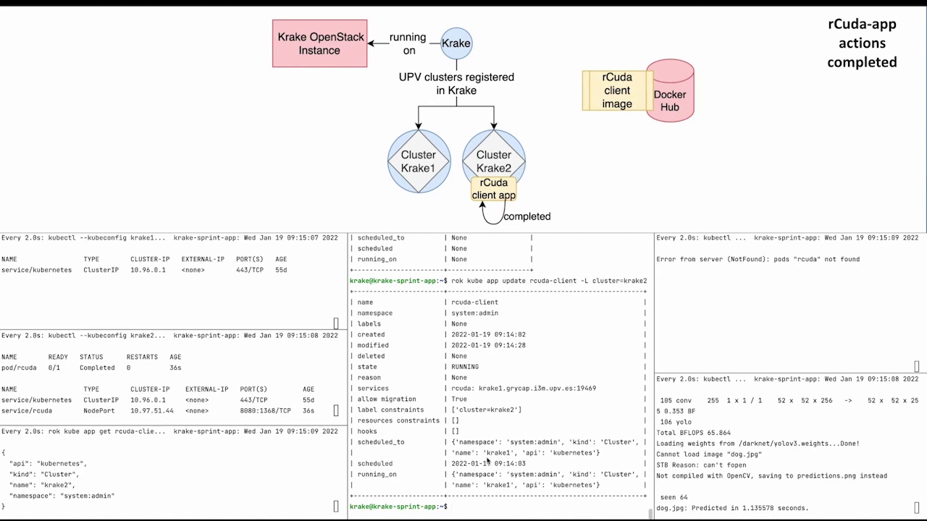
Step: Delete the rcuda-client application from Krake with rok kube app delete
{"action": "type", "text": "rok kube app"}
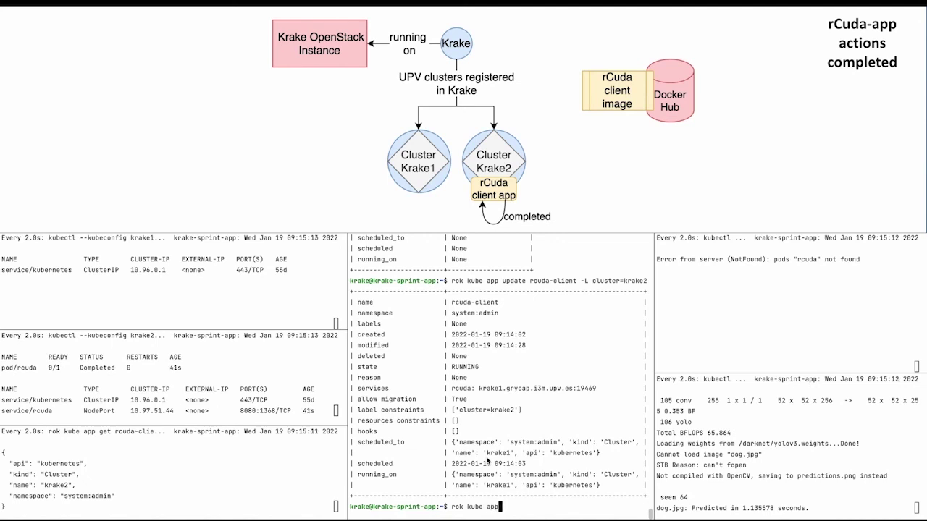
{"action": "type", "text": " del"}
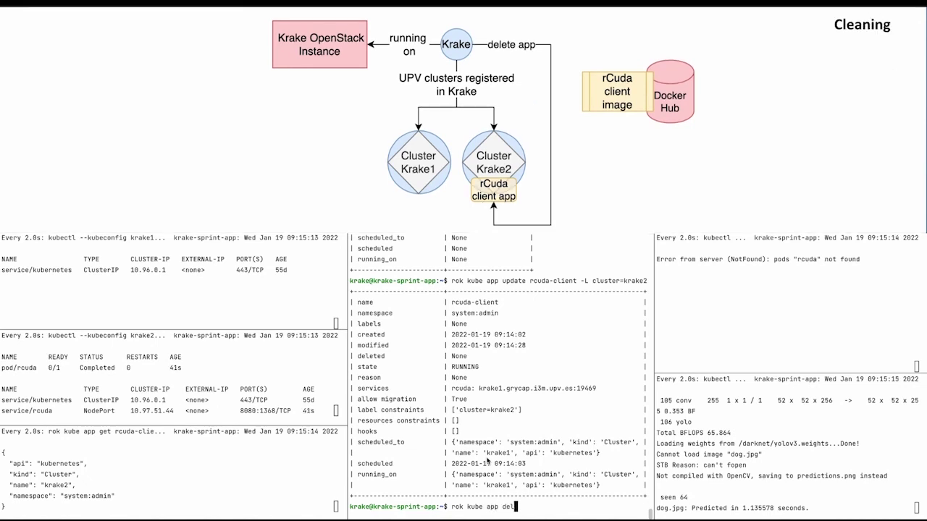
{"action": "type", "text": "ete rcuda-client"}
{"action": "key", "text": "Return"}
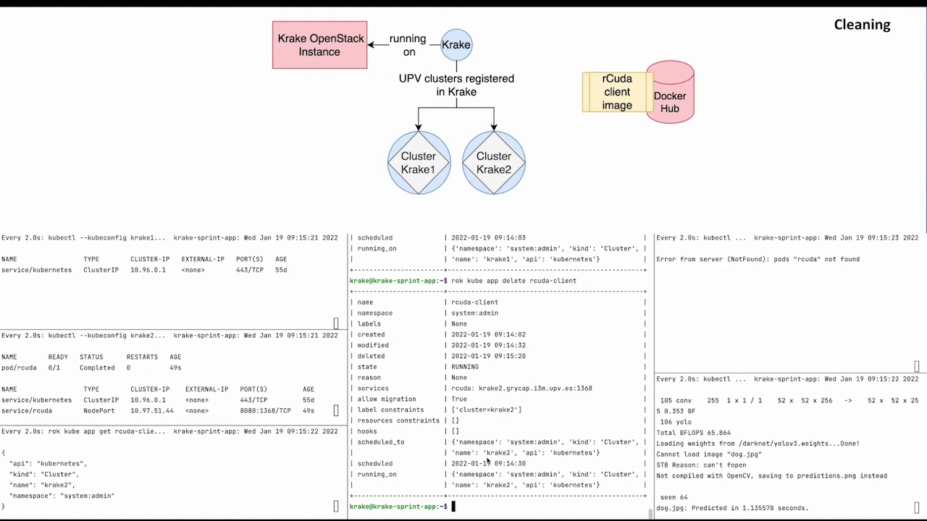
Step: List the Kubernetes applications in Krake to check that the cleanup is complete
{"action": "type", "text": "rok kube a"}
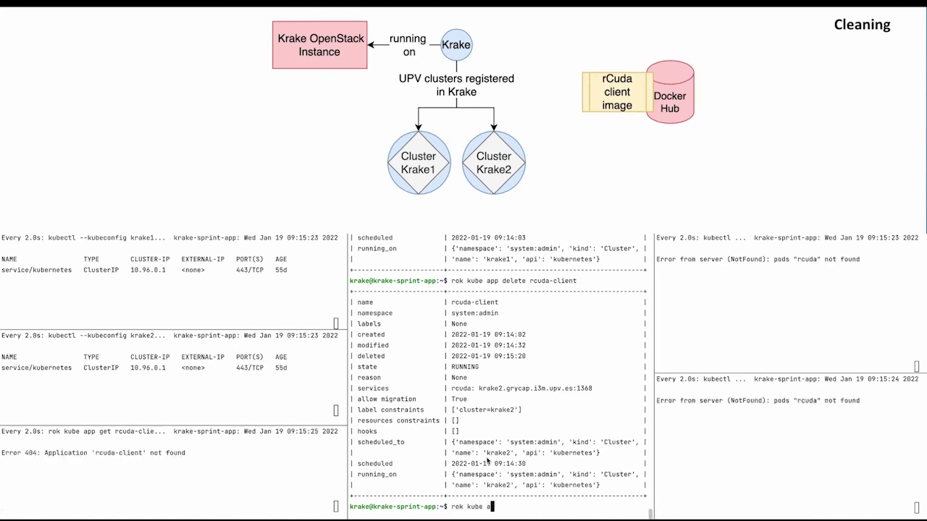
{"action": "type", "text": "pp list"}
{"action": "key", "text": "Return"}
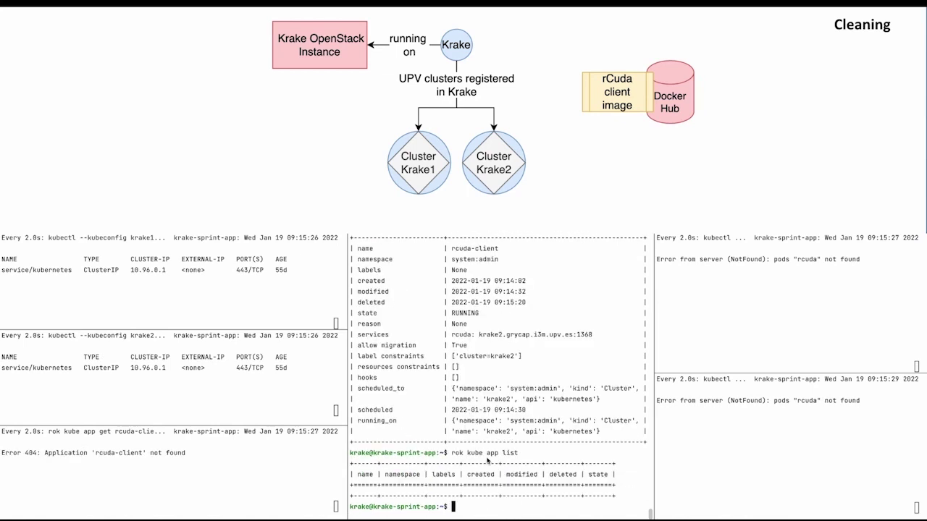